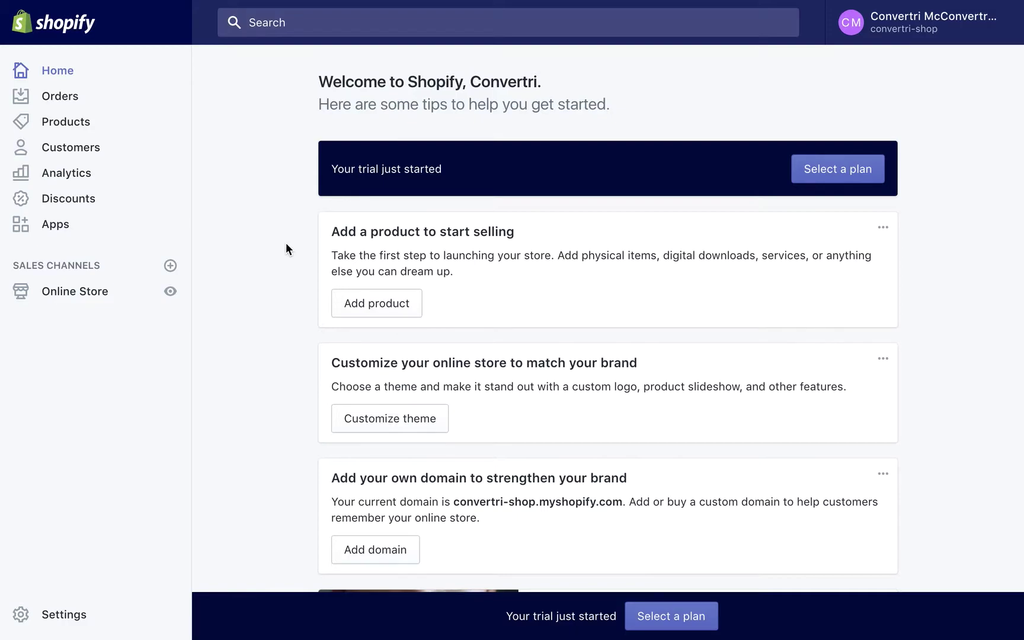
# - Go to the store's Apps page and scroll down to the private apps option
pyautogui.click(59, 231)
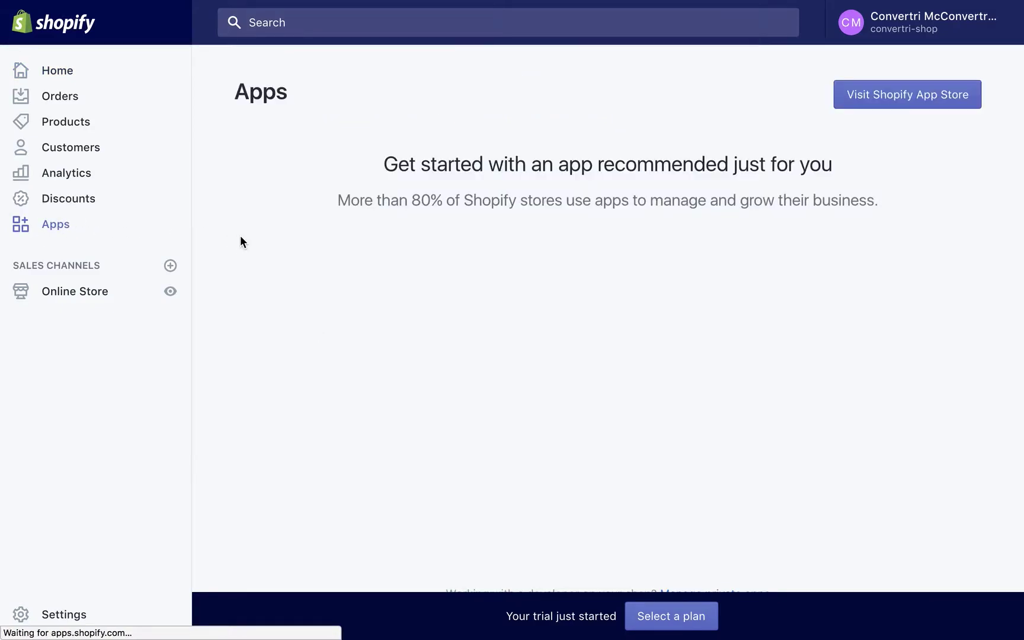
pyautogui.scroll(-3, 240, 236)
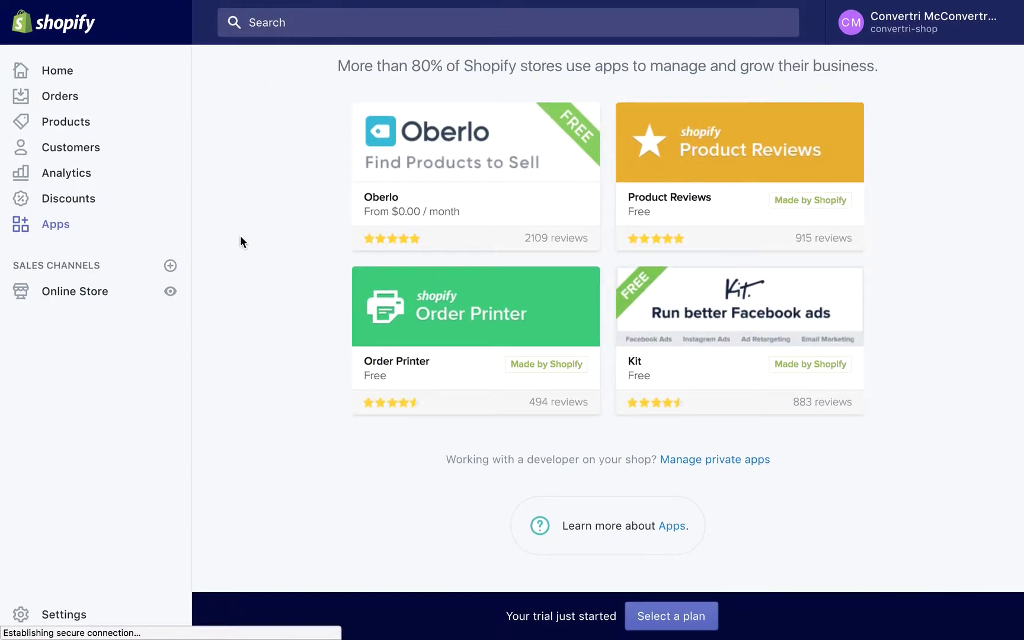
# - Start a new private app and name it 'Convertri'
pyautogui.click(723, 461)
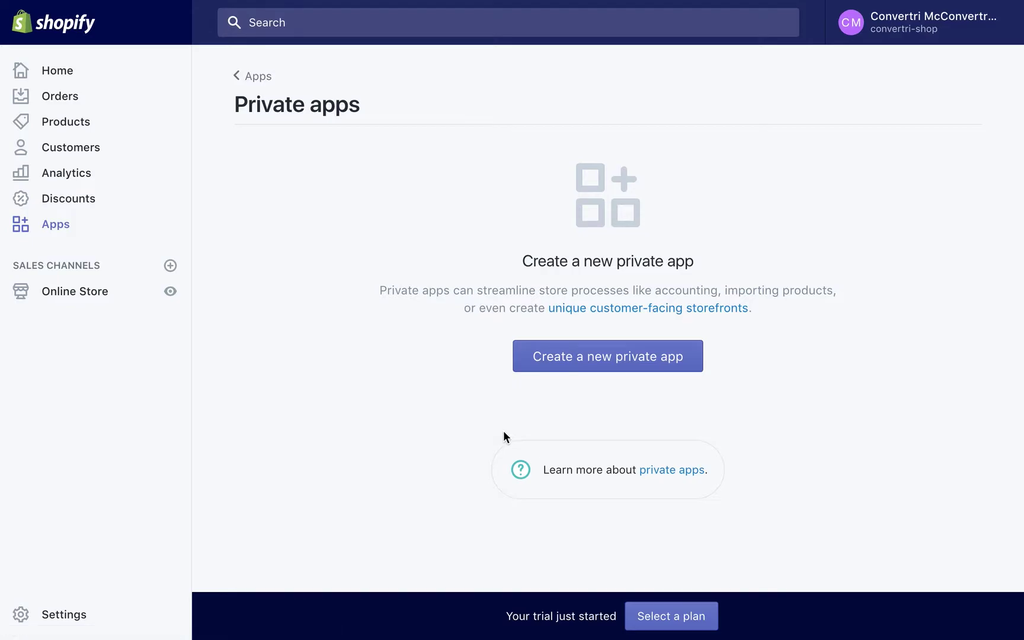
pyautogui.click(581, 363)
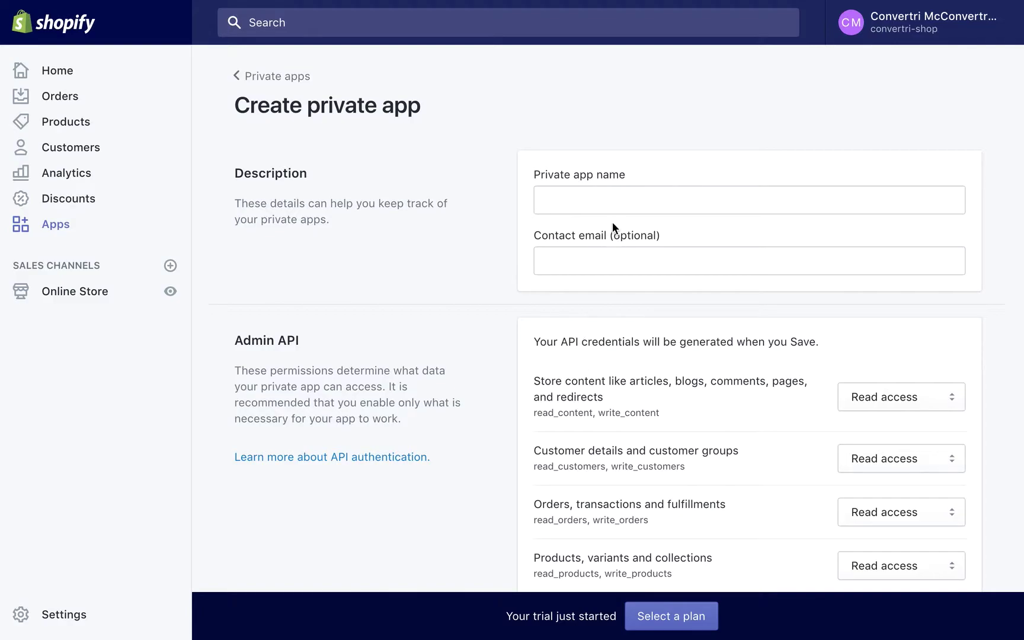
pyautogui.click(613, 204)
pyautogui.write('Con')
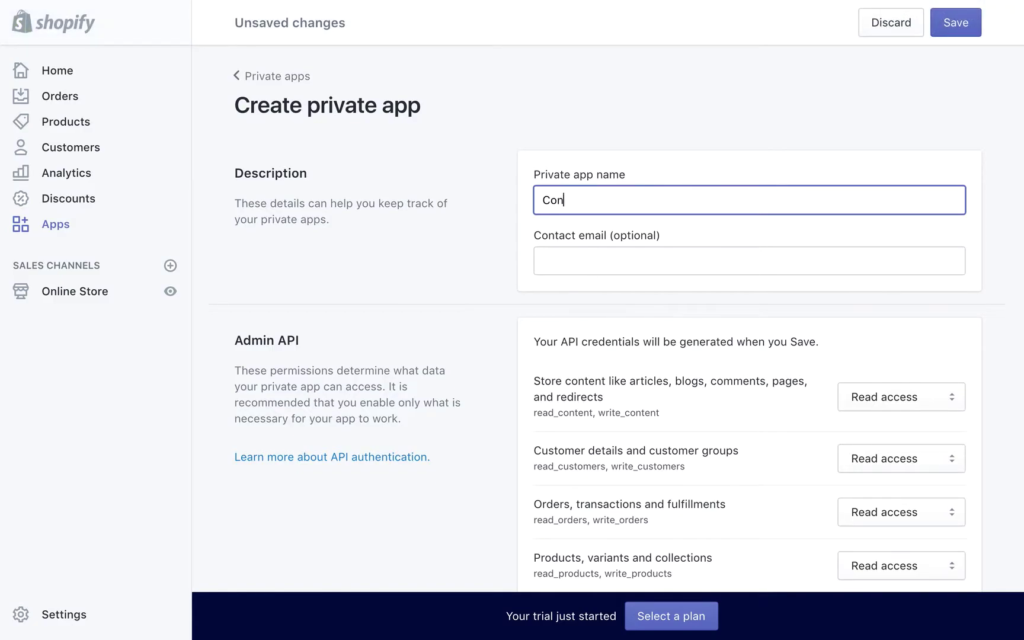
pyautogui.write('vertri')
# - Give store content, customer details, products and orders permissions Read and write access
pyautogui.scroll(-2, 784, 389)
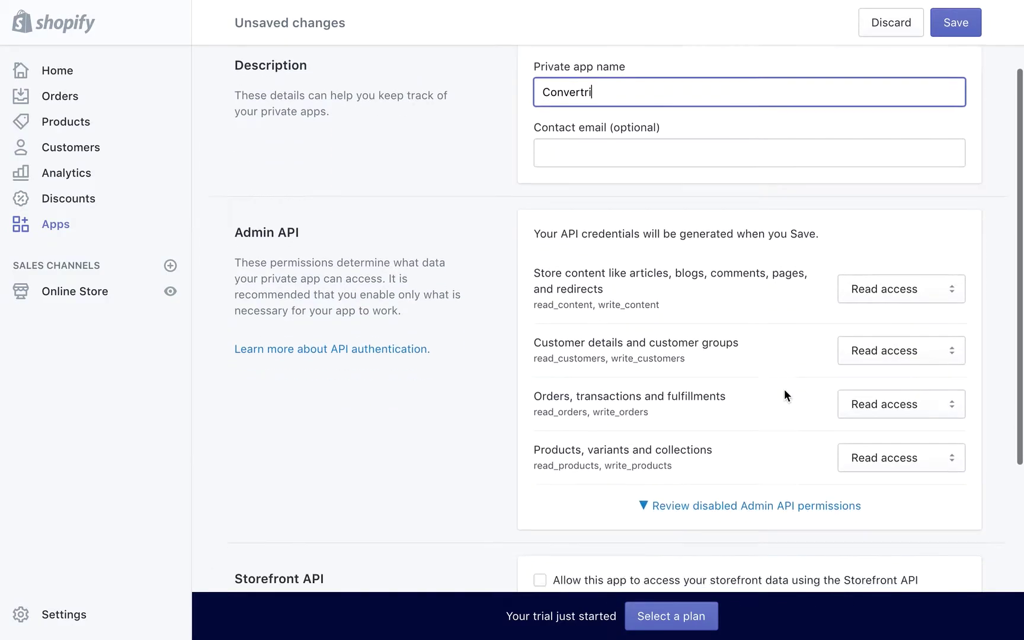
pyautogui.click(896, 297)
pyautogui.click(901, 305)
pyautogui.click(895, 349)
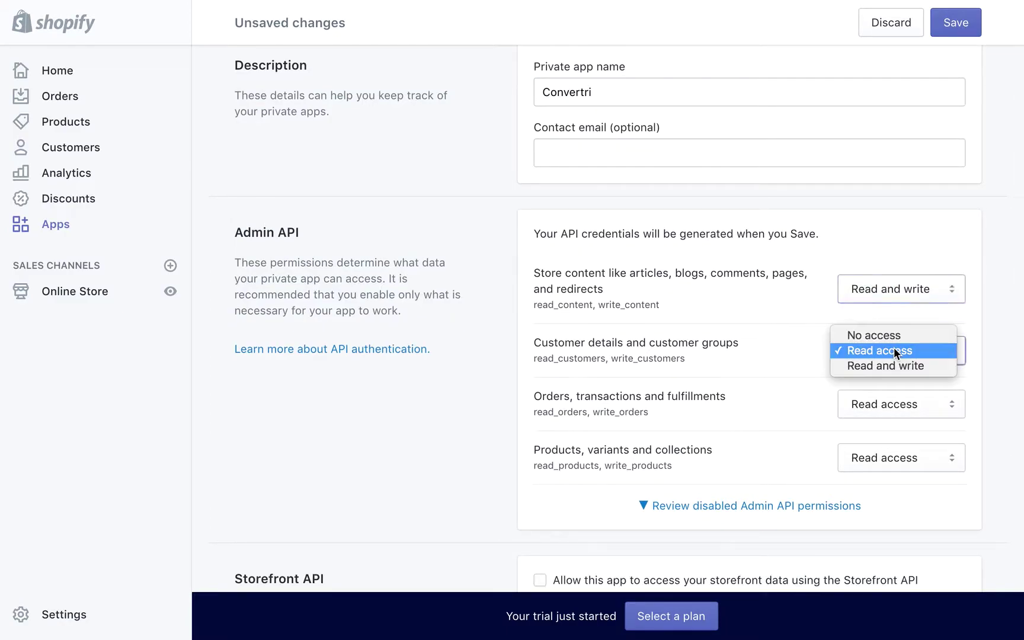
pyautogui.click(894, 368)
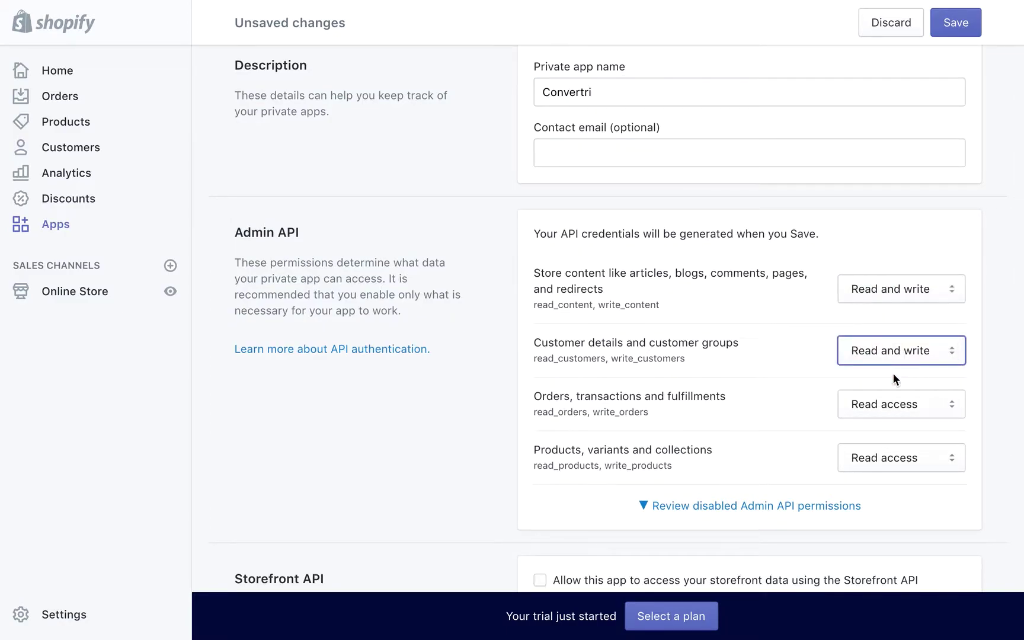
pyautogui.click(904, 456)
pyautogui.click(894, 472)
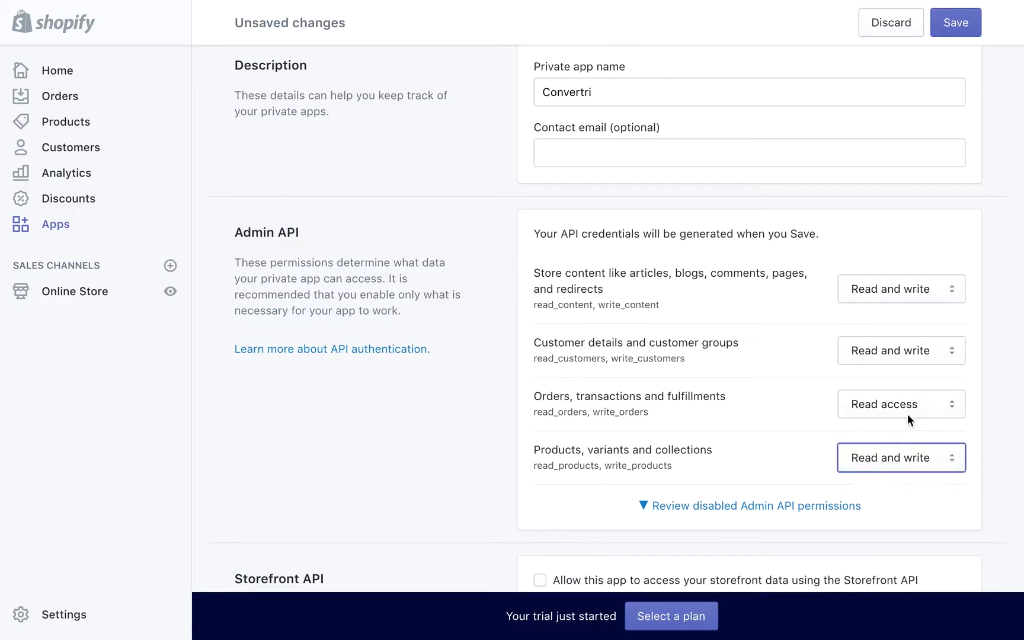
pyautogui.click(907, 413)
pyautogui.click(907, 418)
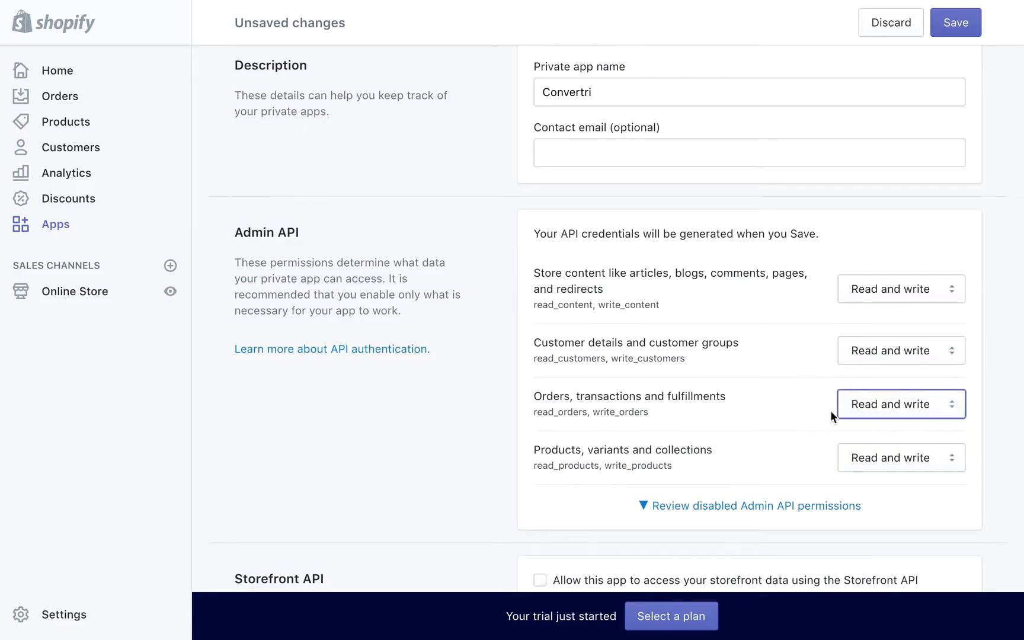
pyautogui.click(789, 405)
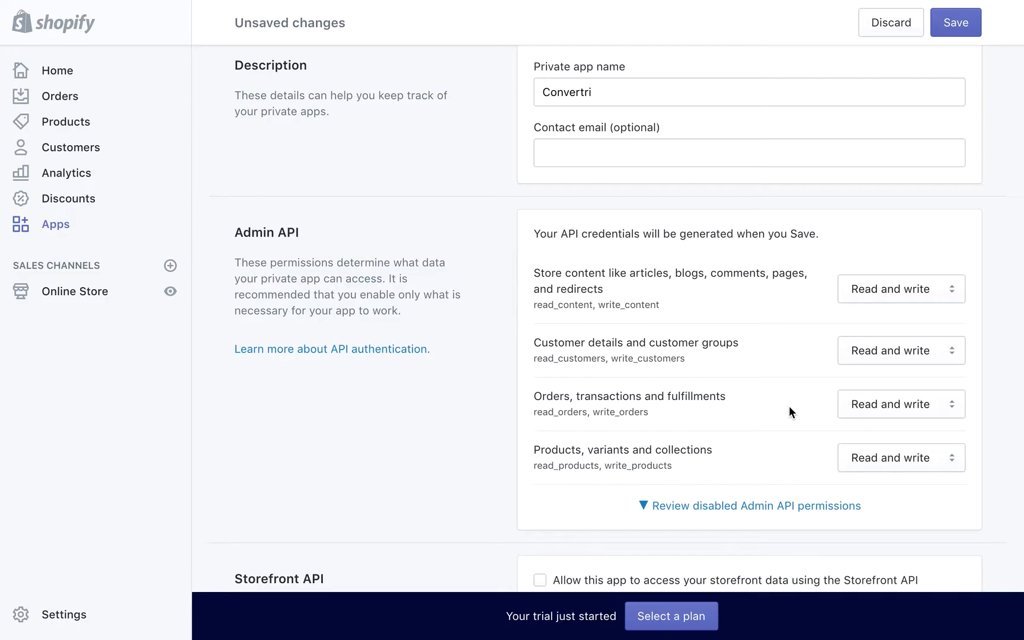
# - Allow storefront data access via the Storefront API and save the Convertri private app
pyautogui.scroll(-2, 789, 405)
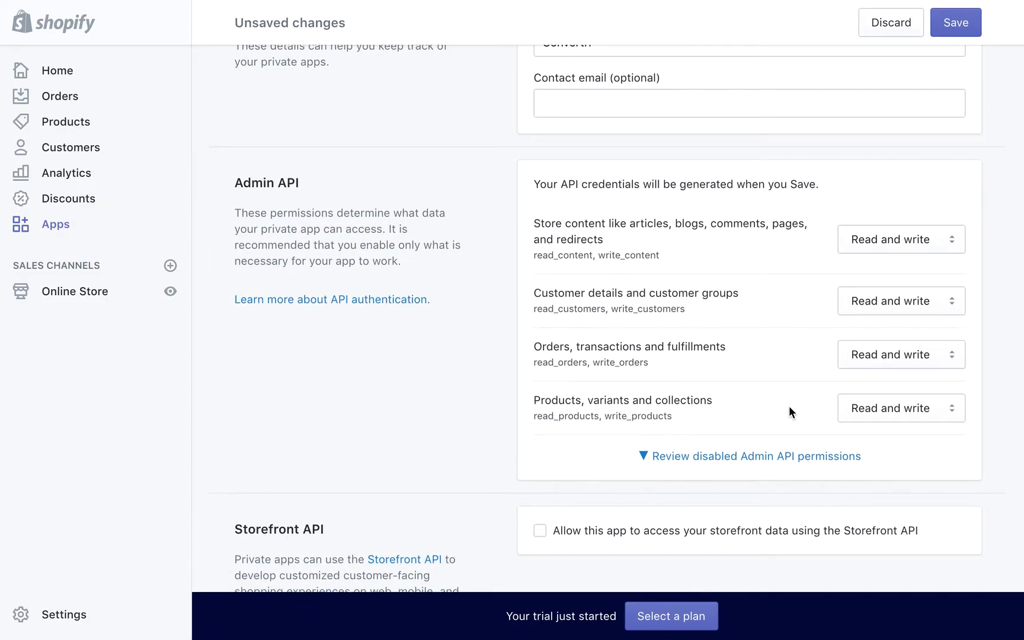
pyautogui.scroll(-5, 789, 409)
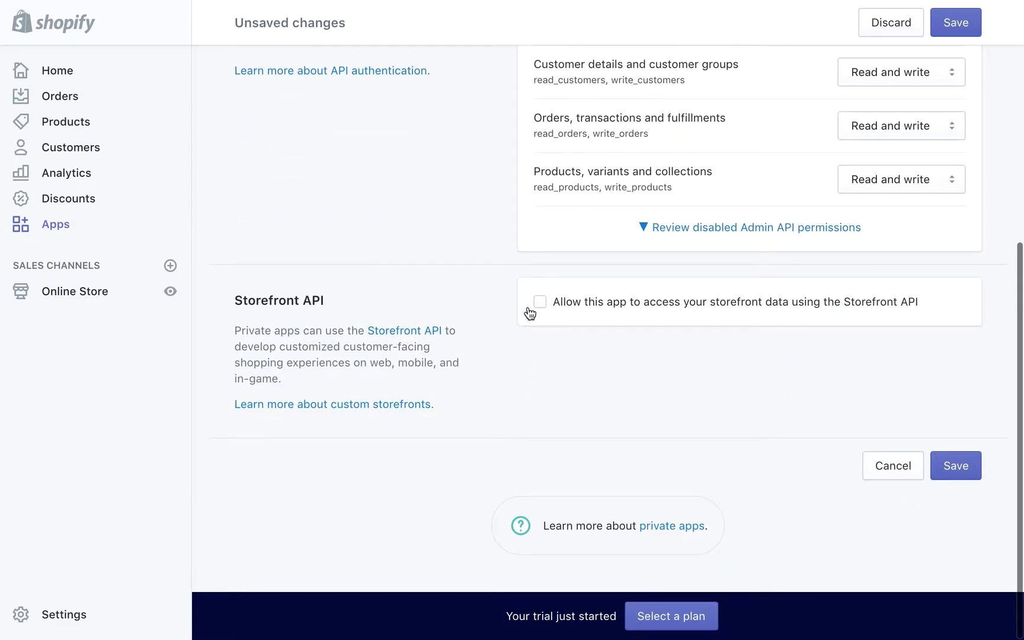
pyautogui.click(540, 302)
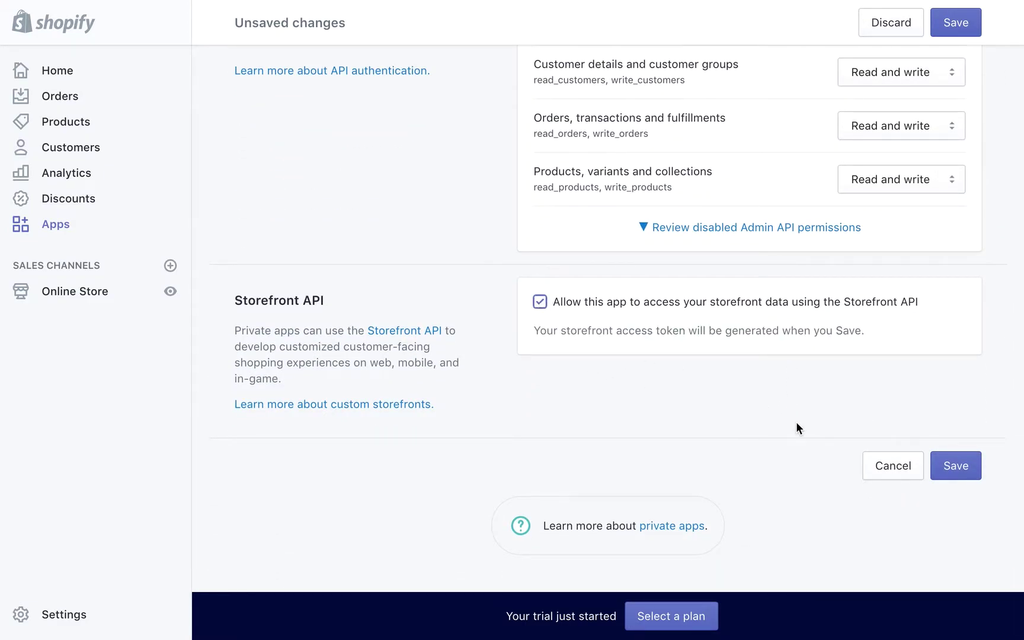
pyautogui.click(972, 465)
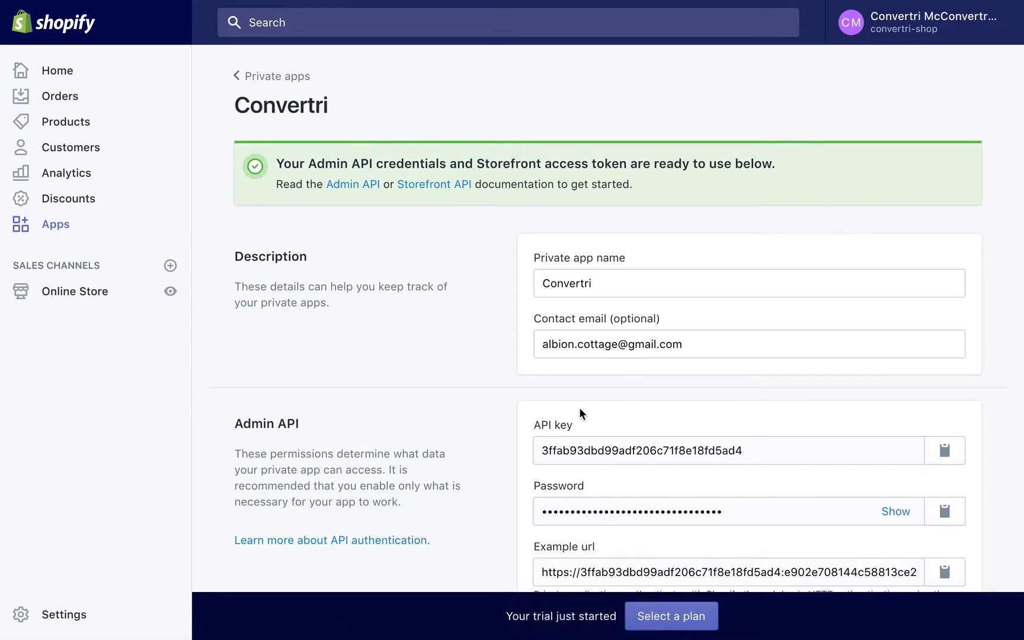
# - Select the generated Storefront access token on the saved app page
pyautogui.scroll(-5, 579, 413)
pyautogui.scroll(-10, 579, 422)
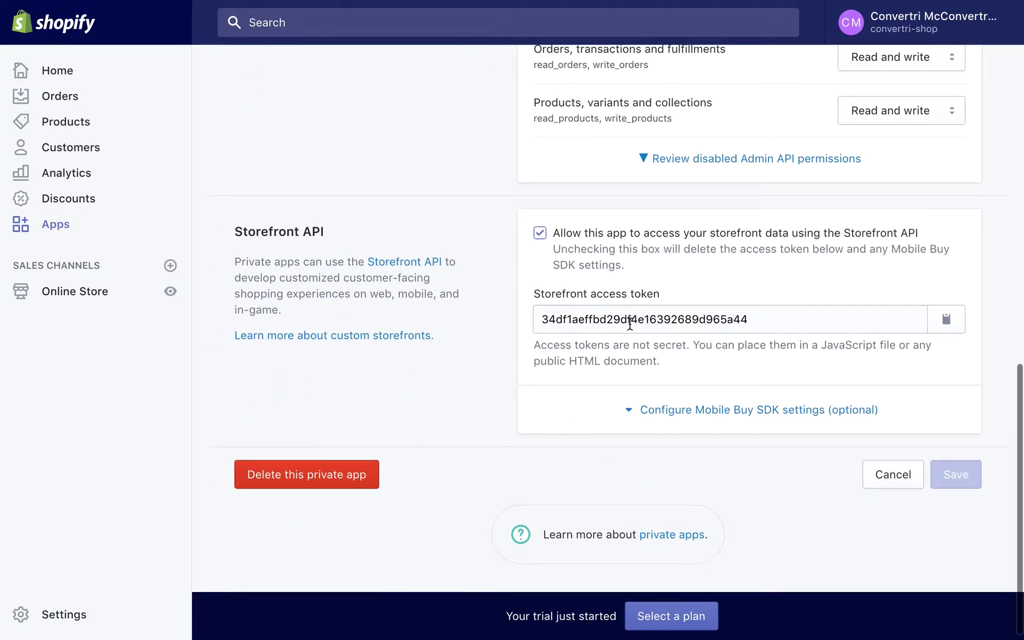
pyautogui.click(629, 324)
pyautogui.doubleClick(629, 324)
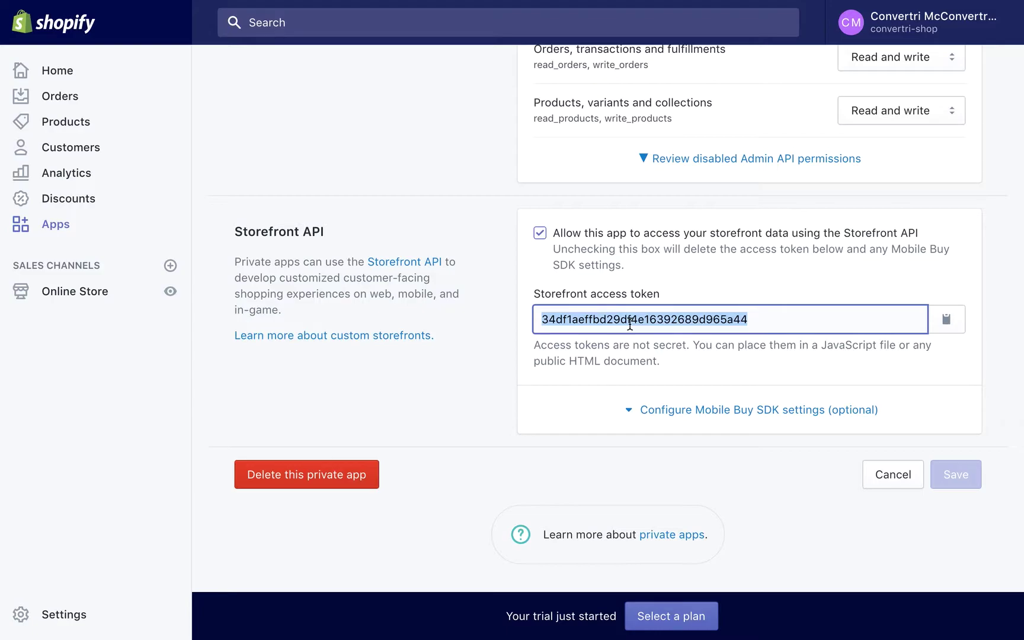
# - Select the store name and the private app's ID in the page address, then go full screen
pyautogui.scroll(3, 630, 325)
pyautogui.moveTo(356, 56)
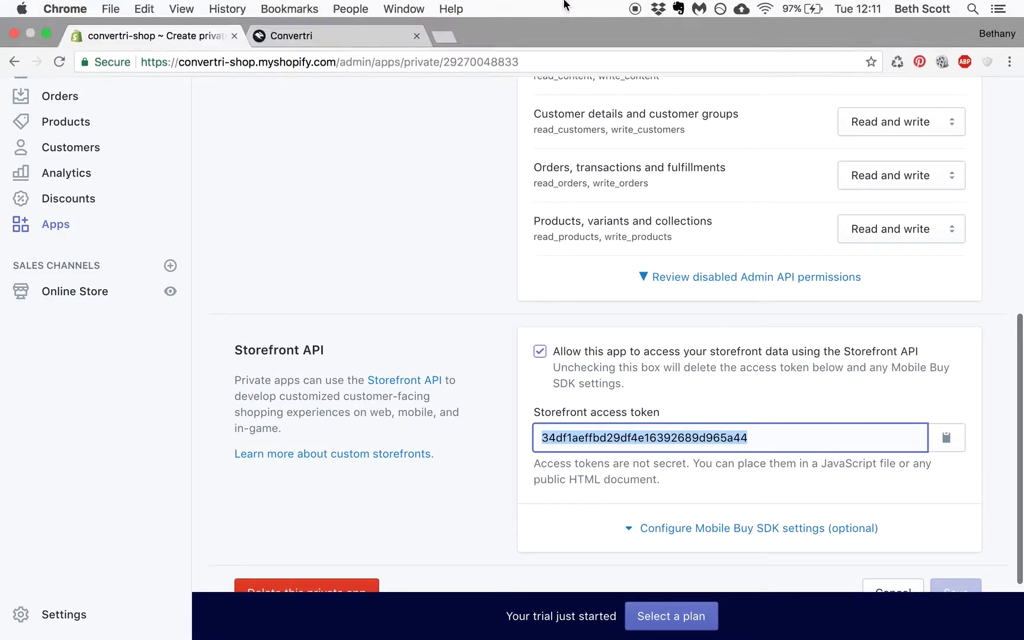
pyautogui.moveTo(179, 62); pyautogui.dragTo(254, 61)
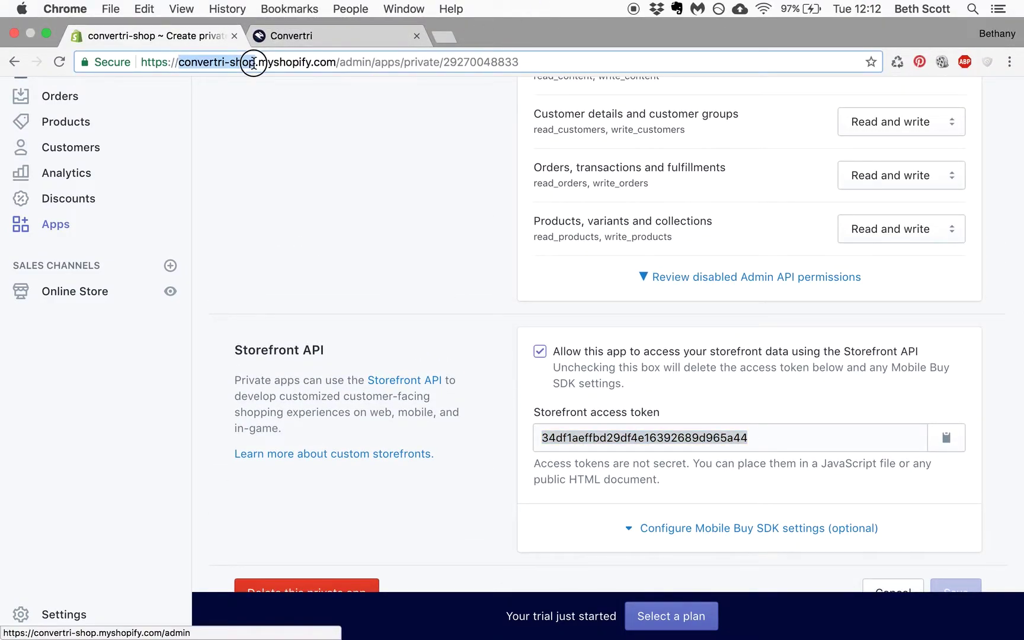
pyautogui.doubleClick(465, 62)
pyautogui.hotkey('ctrl', 'c')
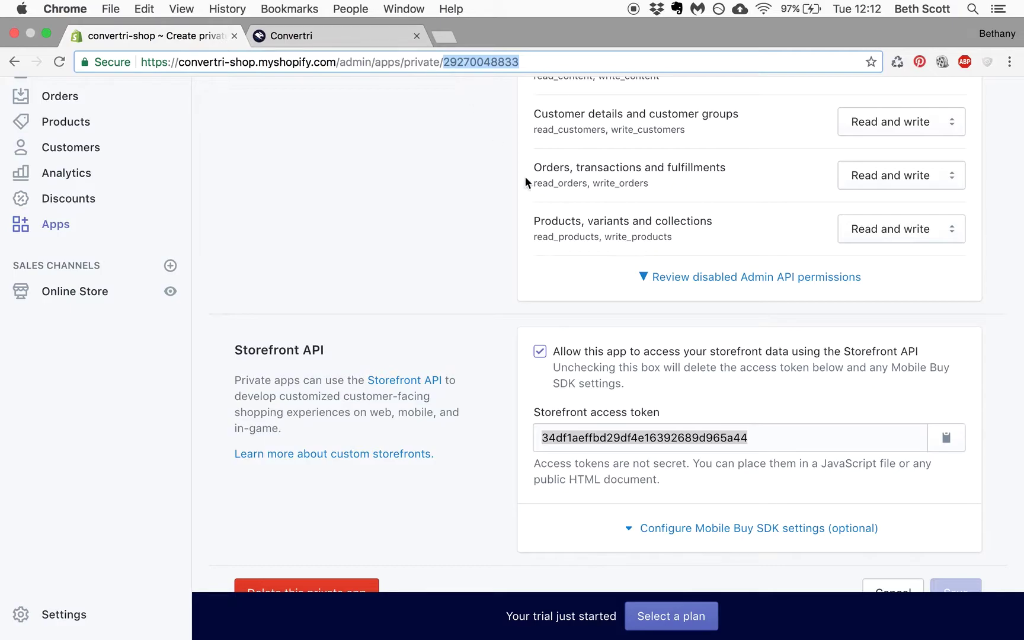
pyautogui.press('ctrl+super+f')
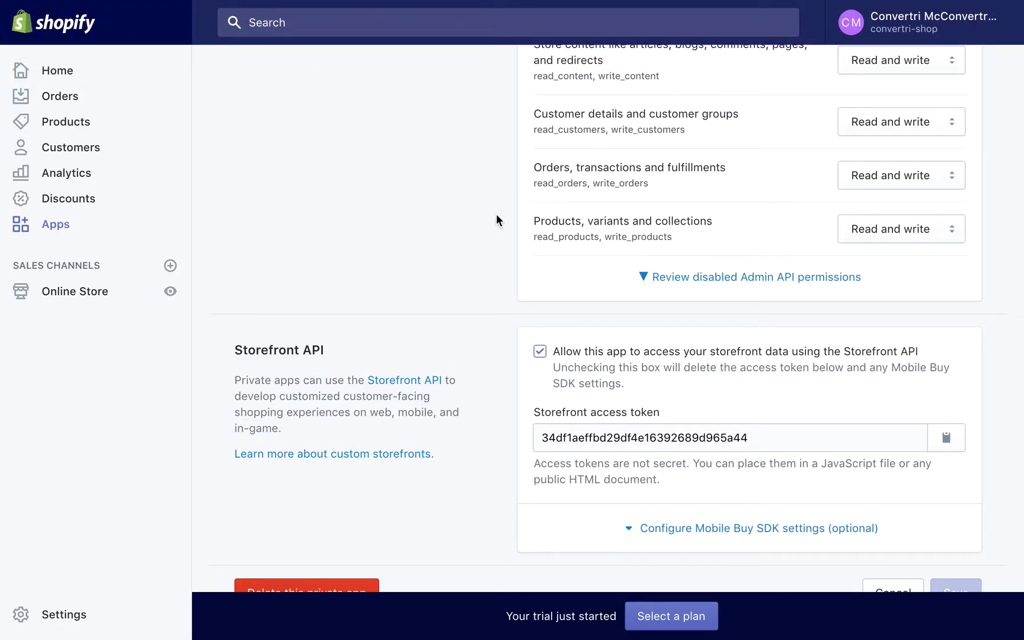
# - In Convertri, go to Account > Integrations and launch the Shopify card's Setup
pyautogui.hotkey('ctrl', 'Tab')
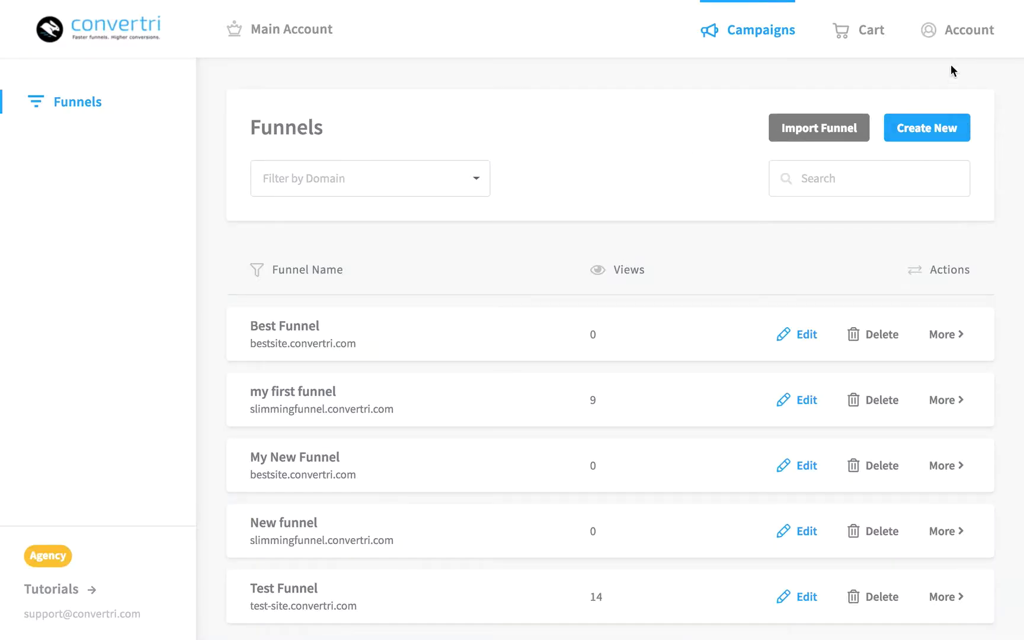
pyautogui.click(969, 30)
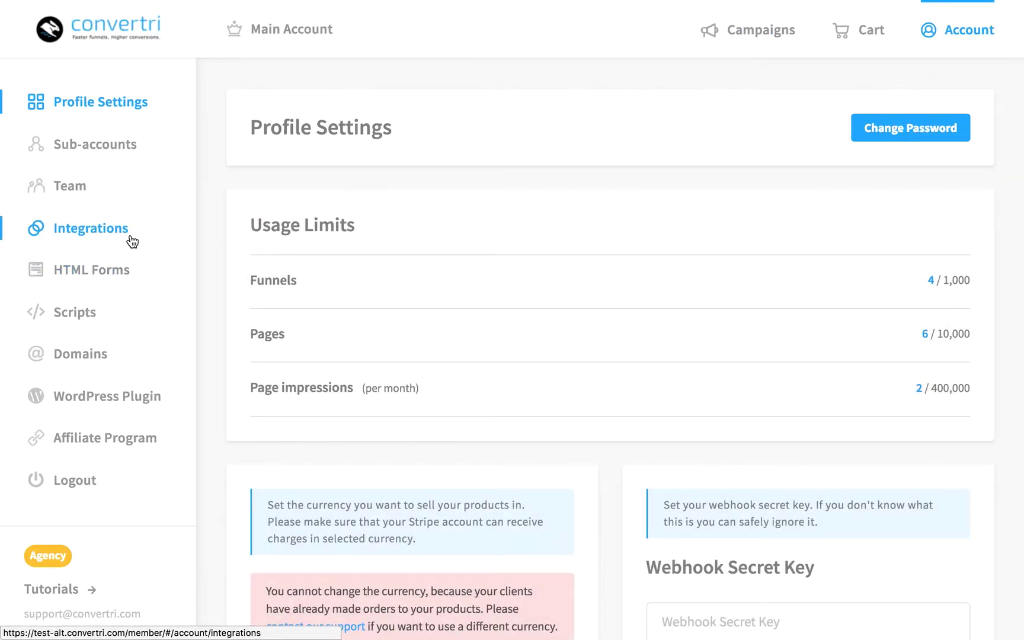
pyautogui.click(131, 240)
pyautogui.scroll(-2, 519, 431)
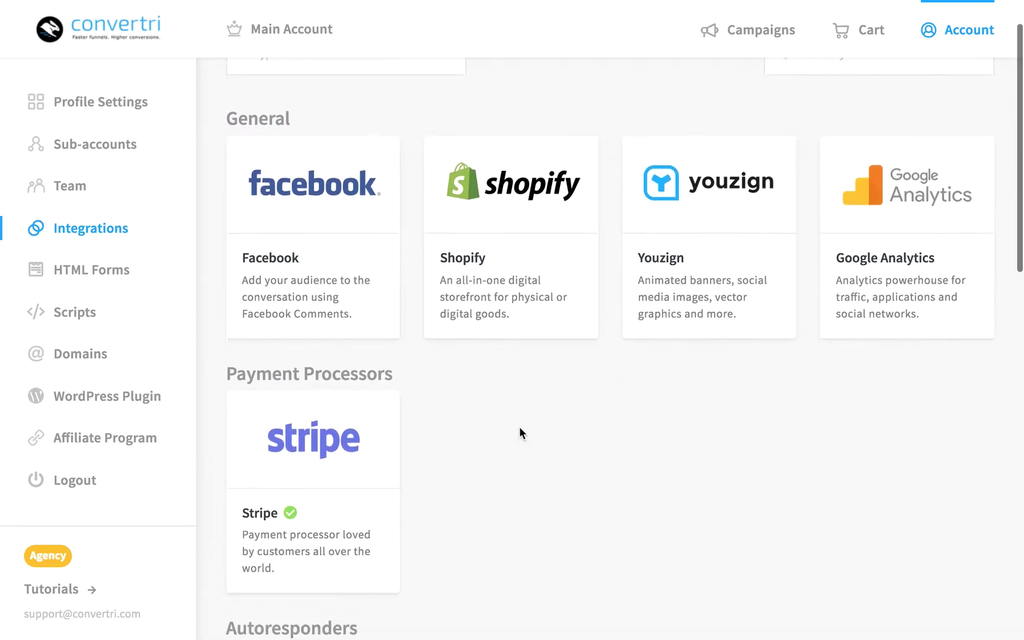
pyautogui.scroll(-1, 519, 433)
pyautogui.moveTo(522, 194)
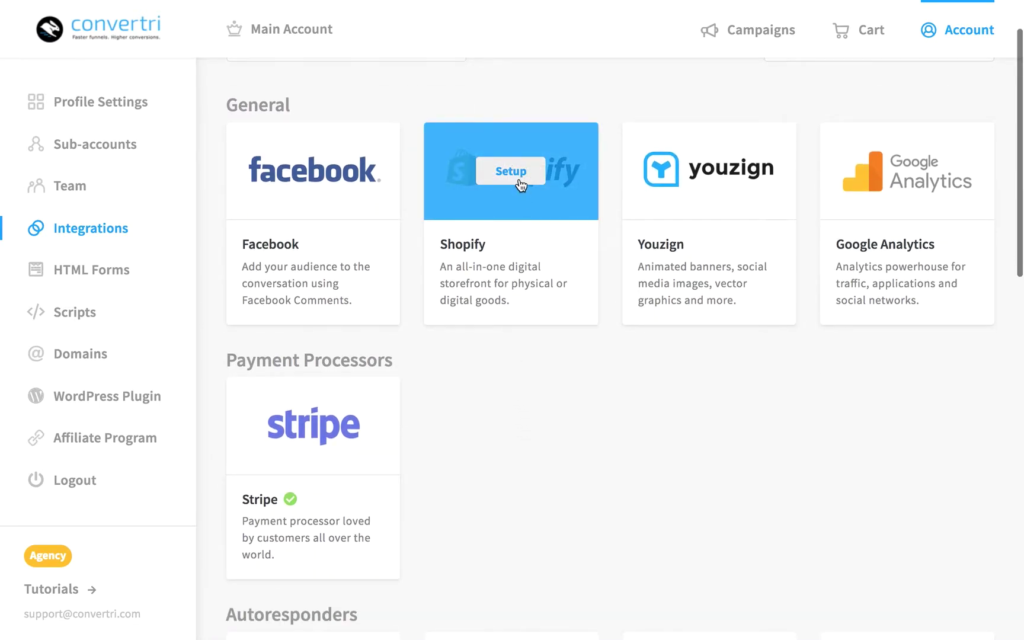
pyautogui.click(519, 181)
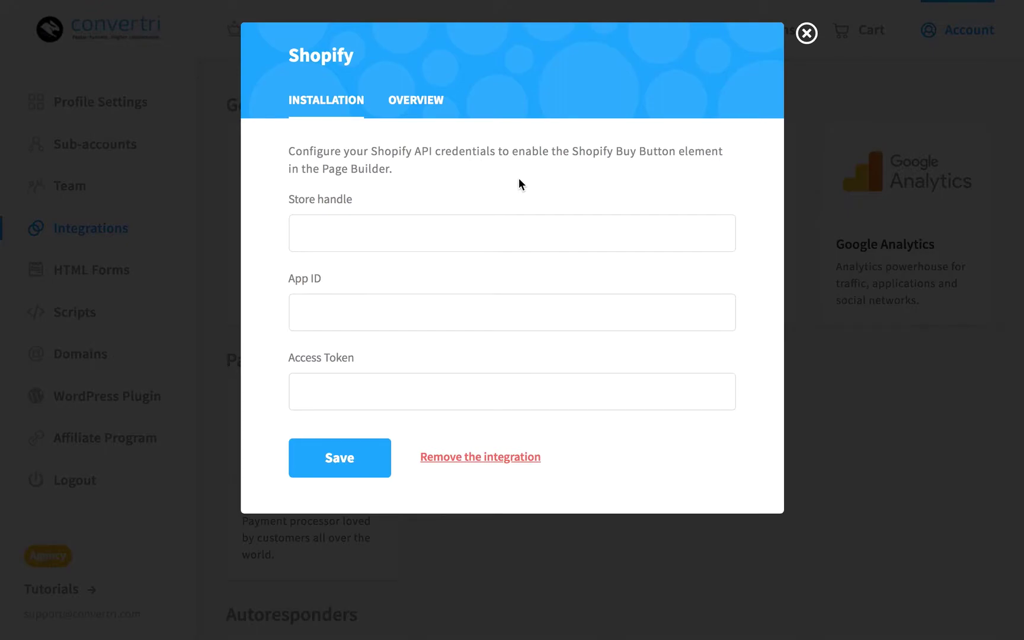
# - Enter store handle 'convertri-shop' and paste the app ID copied from the Shopify address
pyautogui.click(445, 230)
pyautogui.write('con')
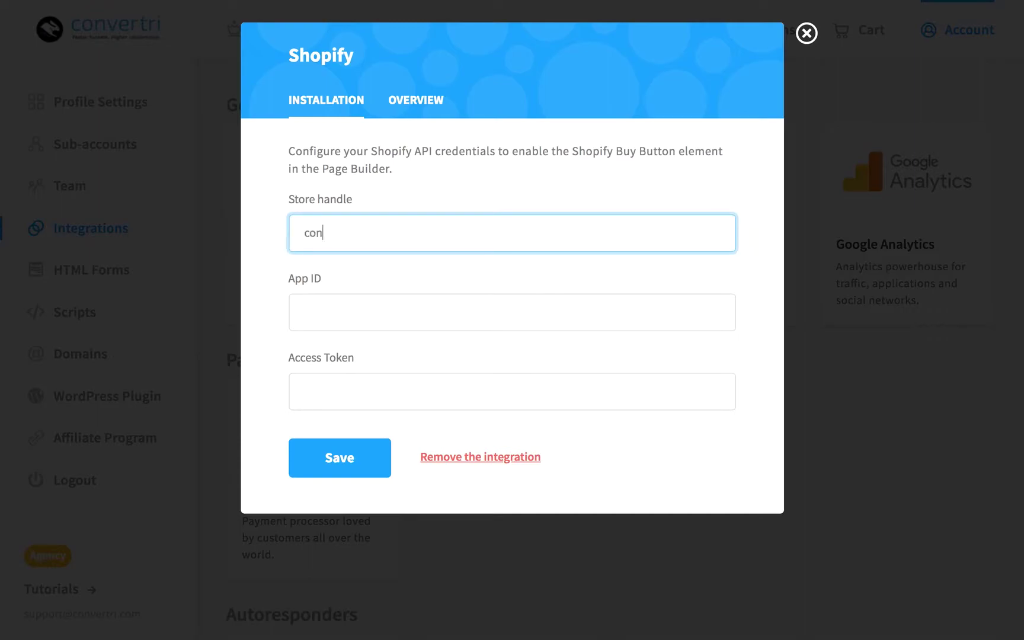
pyautogui.write('vertri-shop')
pyautogui.moveTo(261, 4)
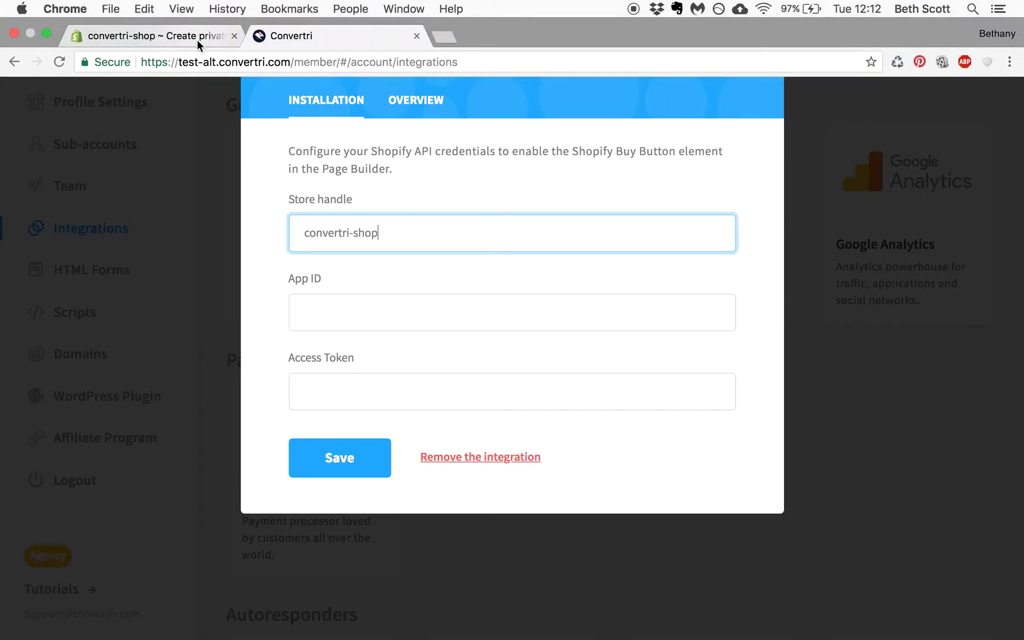
pyautogui.click(197, 39)
pyautogui.doubleClick(490, 61)
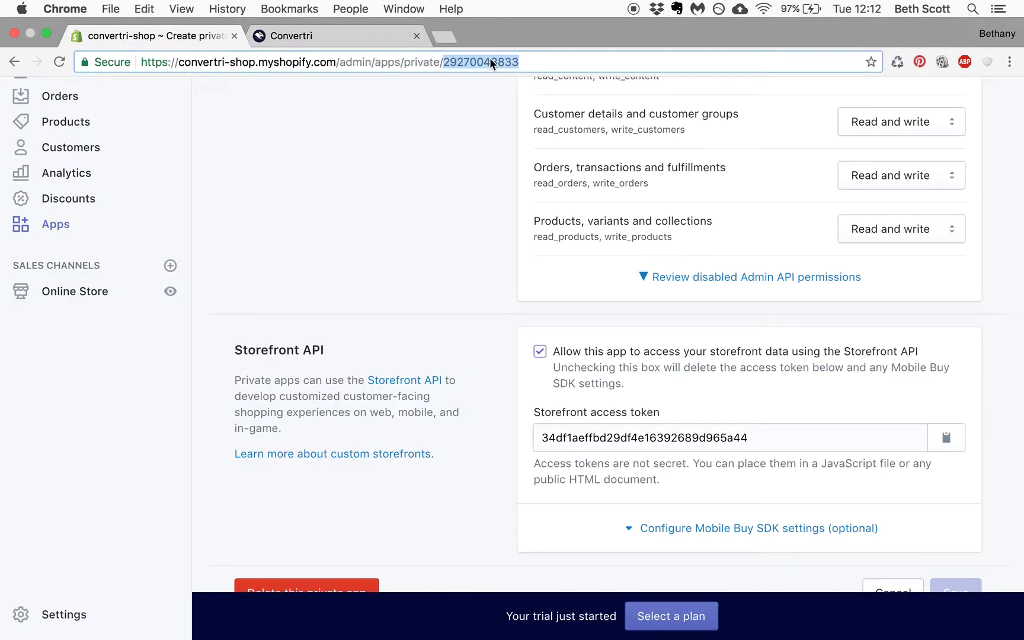
pyautogui.click(368, 36)
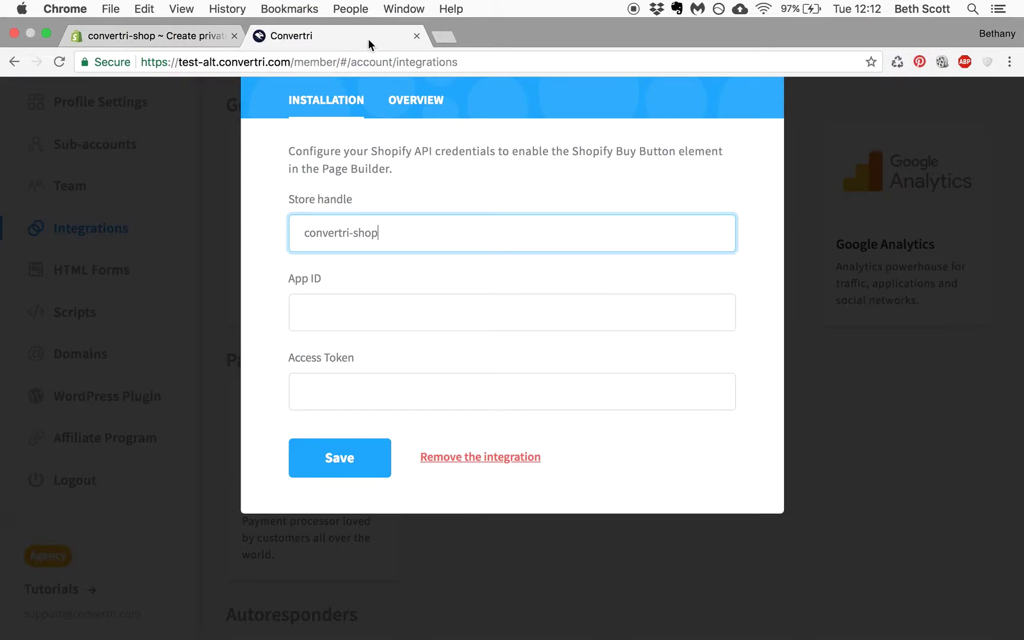
pyautogui.click(390, 307)
pyautogui.hotkey('ctrl', 'v')
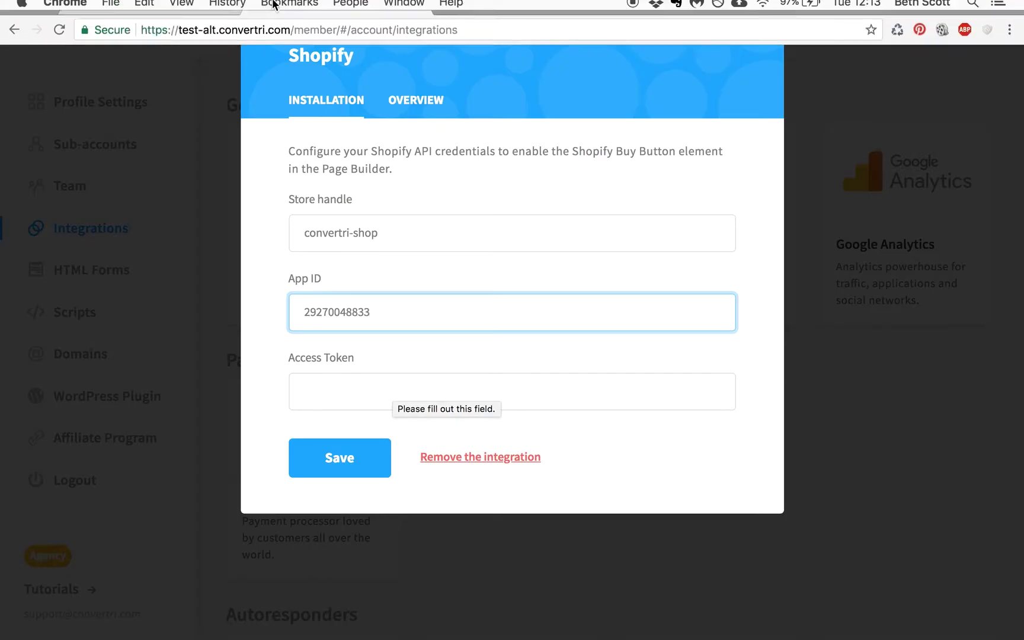
# - Paste the Shopify storefront access token into Access Token and save the integration
pyautogui.click(203, 35)
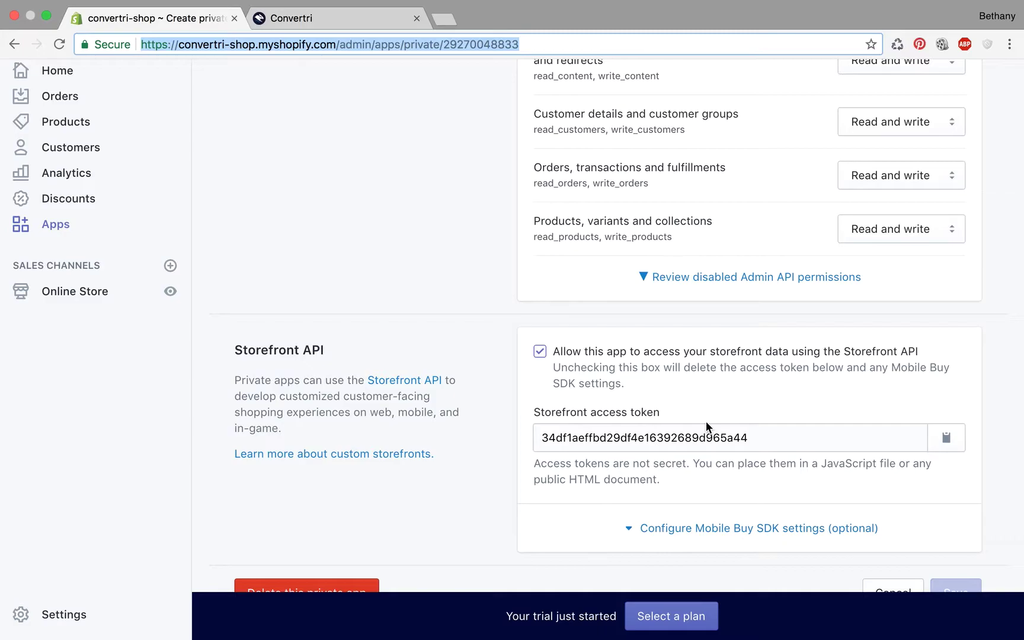
pyautogui.click(709, 438)
pyautogui.press('super+c')
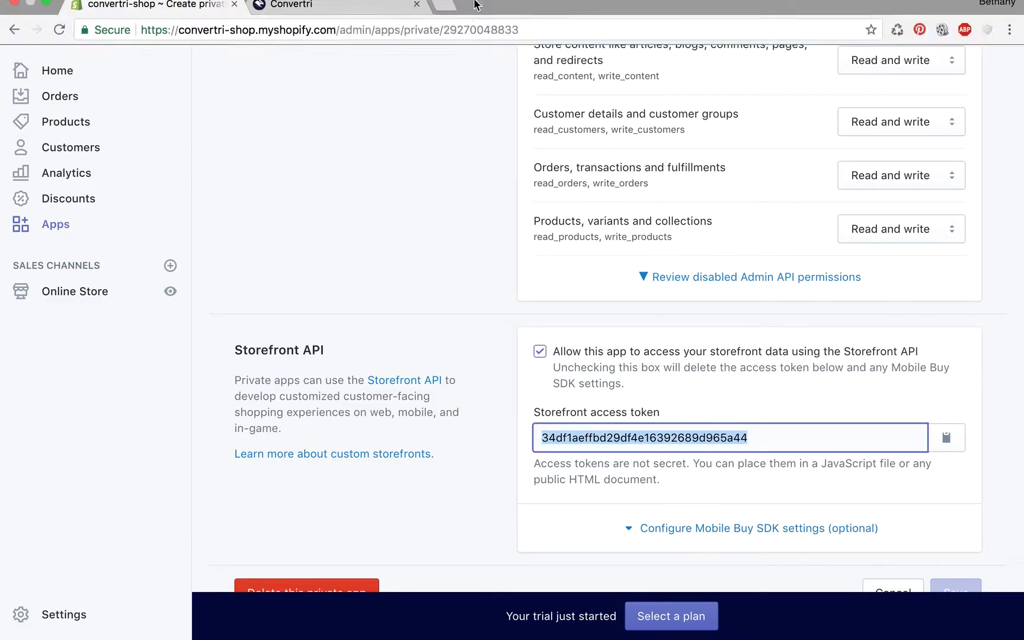
pyautogui.click(372, 32)
pyautogui.click(483, 380)
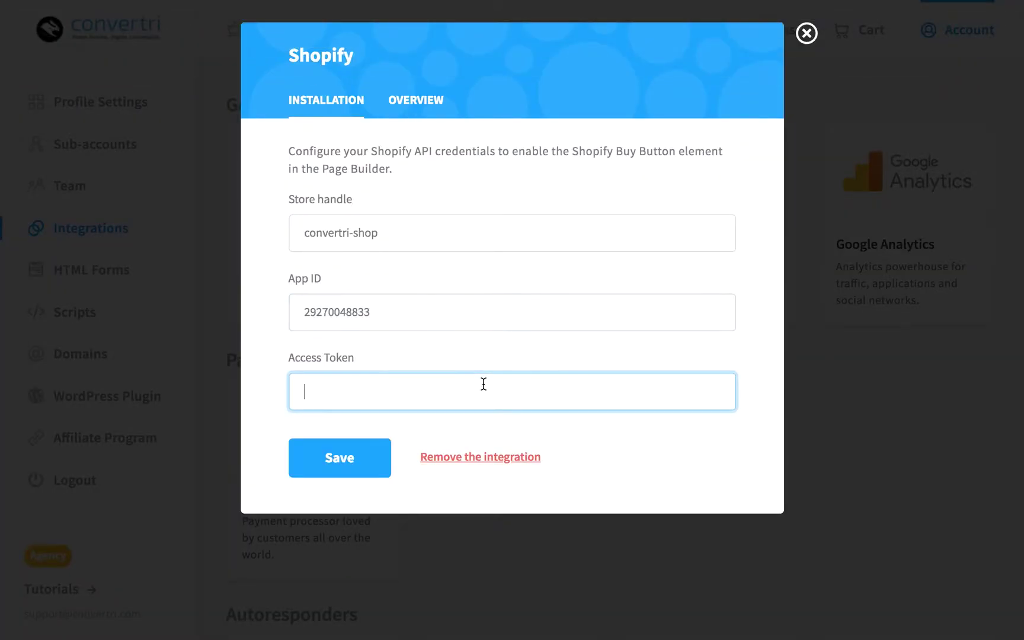
pyautogui.press('super+v')
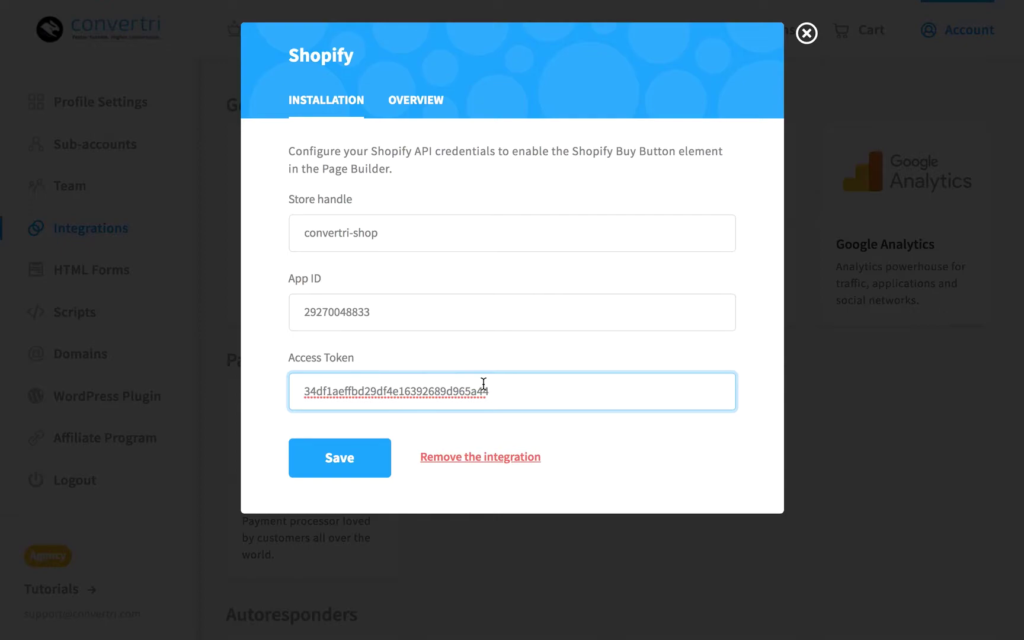
pyautogui.click(353, 454)
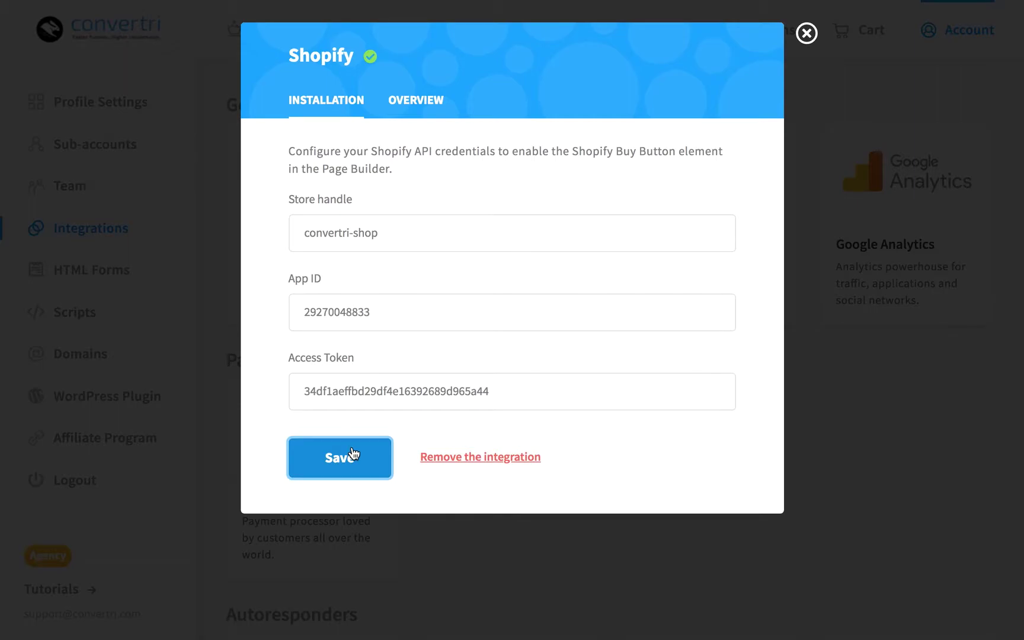
# - Close the dialog, confirm the Shopify card's green check, and reopen its Setup
pyautogui.click(807, 34)
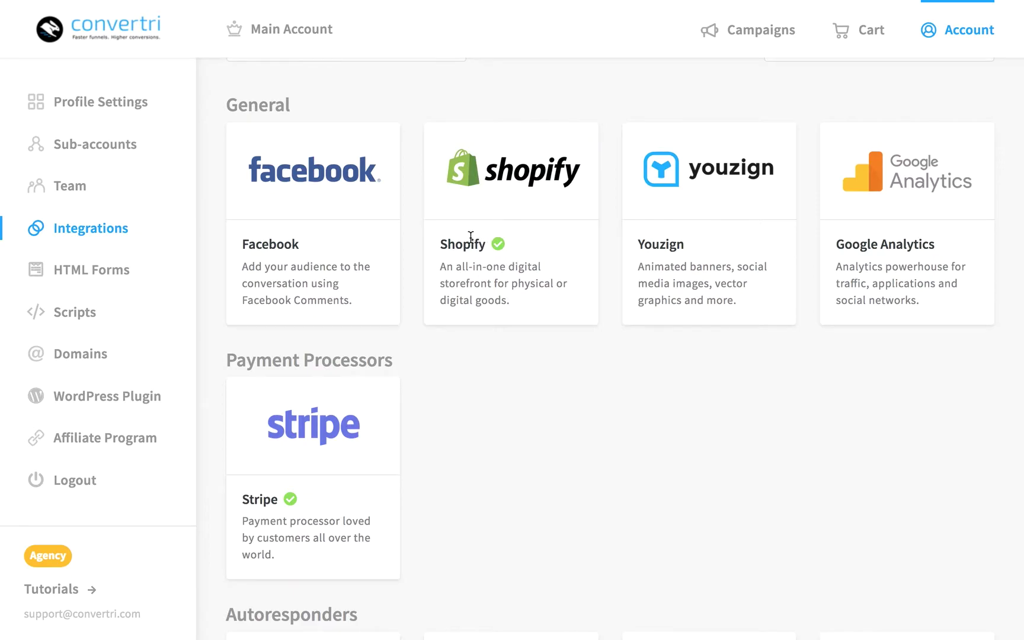
pyautogui.moveTo(476, 210)
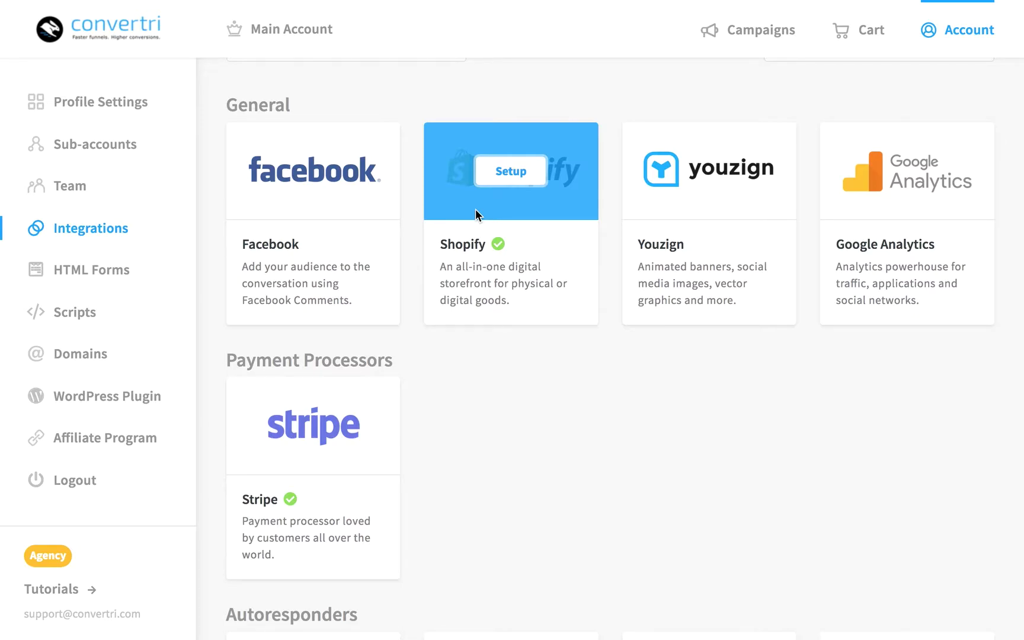
pyautogui.click(500, 178)
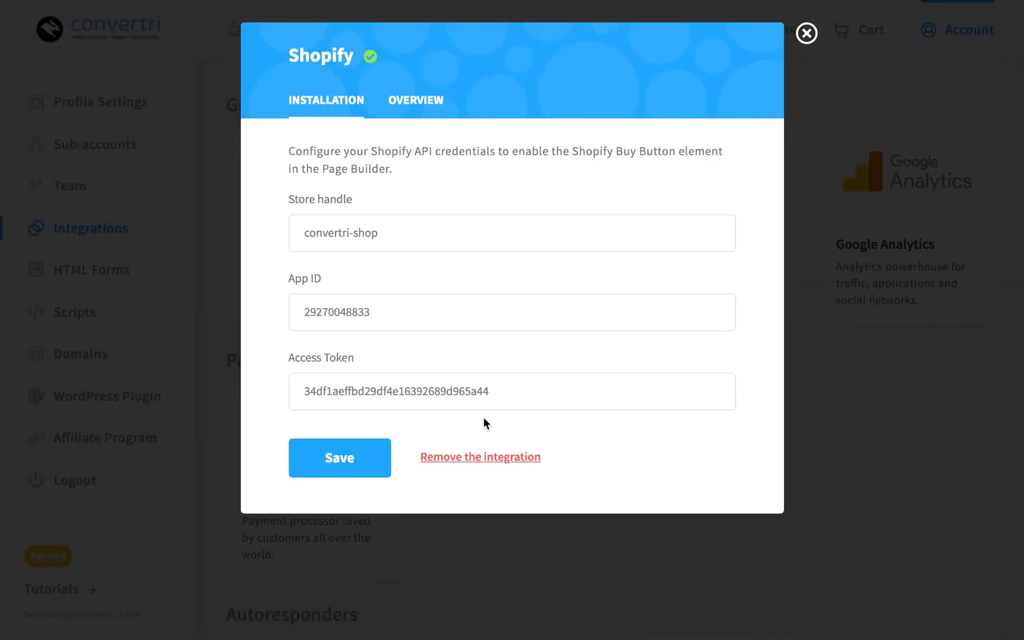